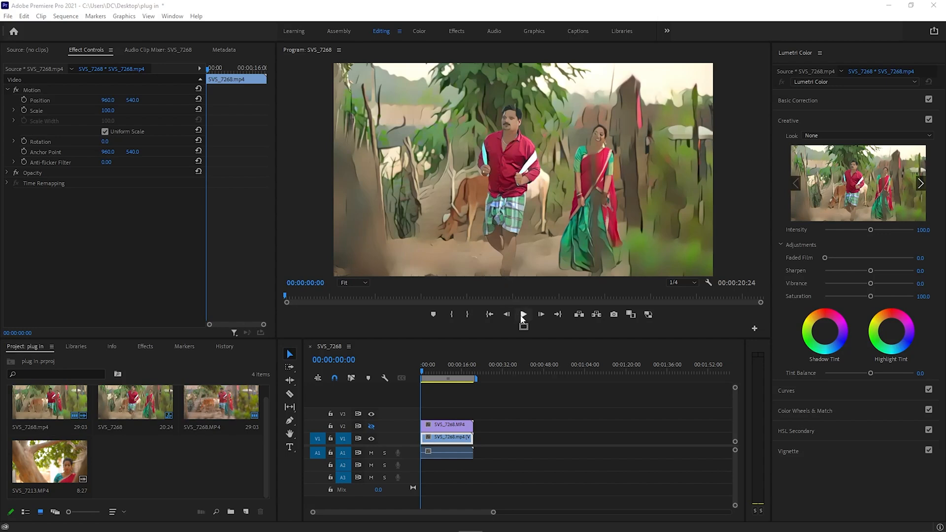
- Play through the cartoon-styled sequence and briefly show track V2 to compare it with the original footage
left_click(523, 315)
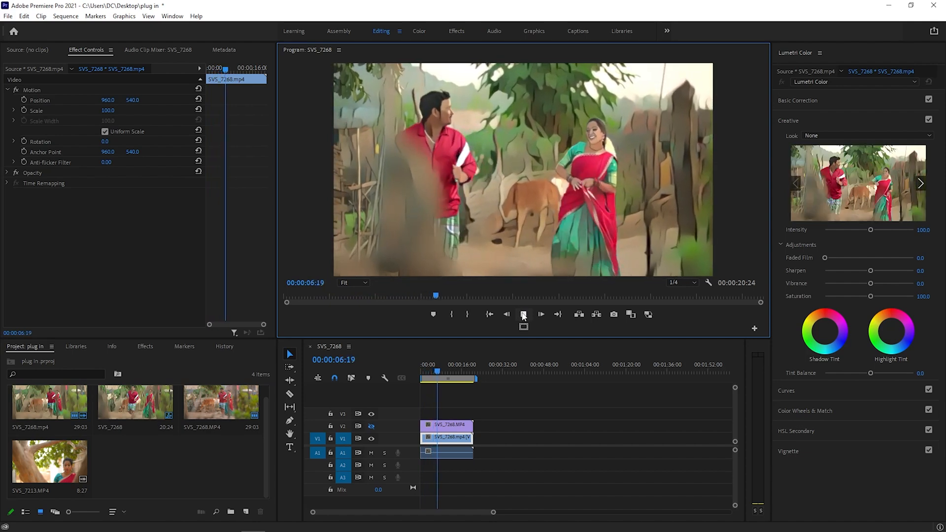
left_click(524, 315)
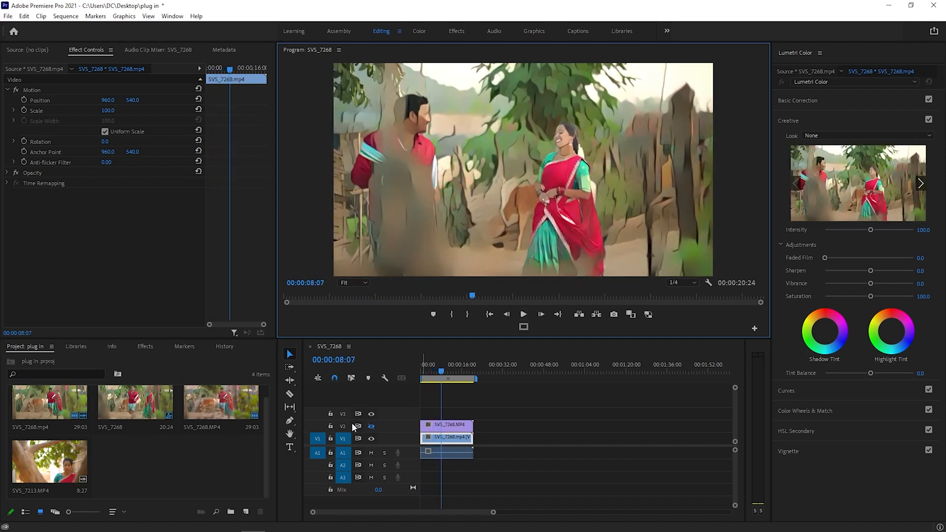
left_click(372, 426)
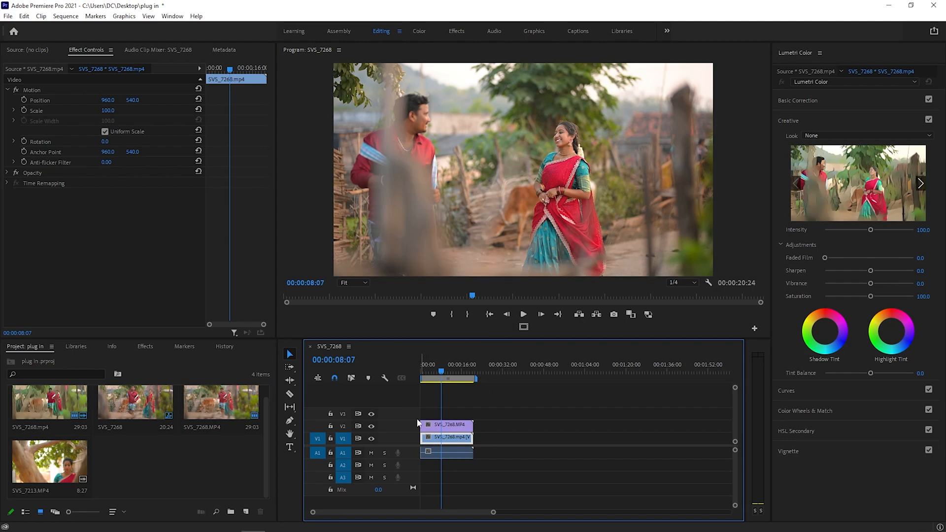
left_click(372, 426)
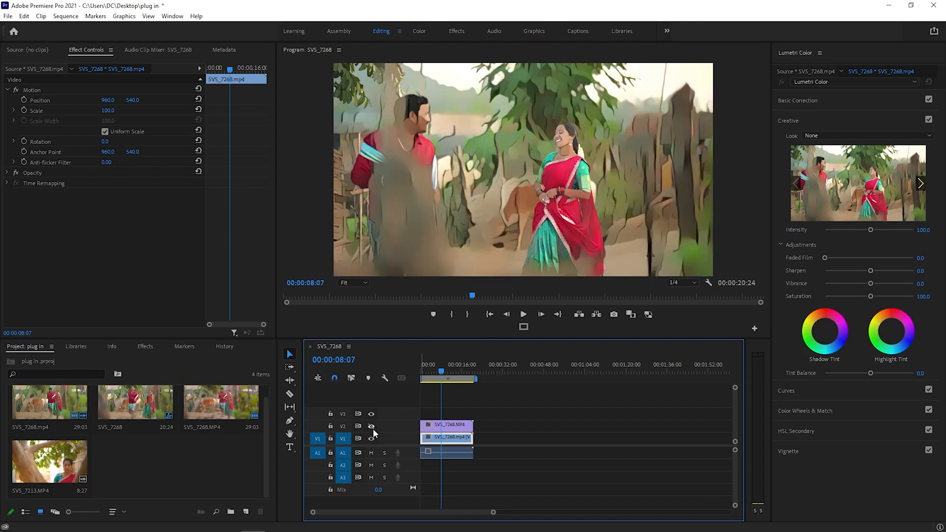
left_click(524, 316)
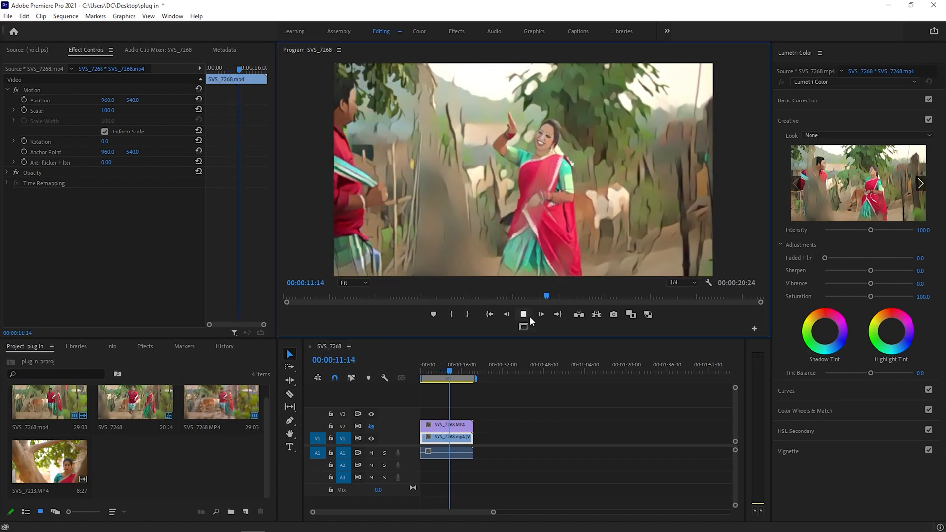
left_click(530, 318)
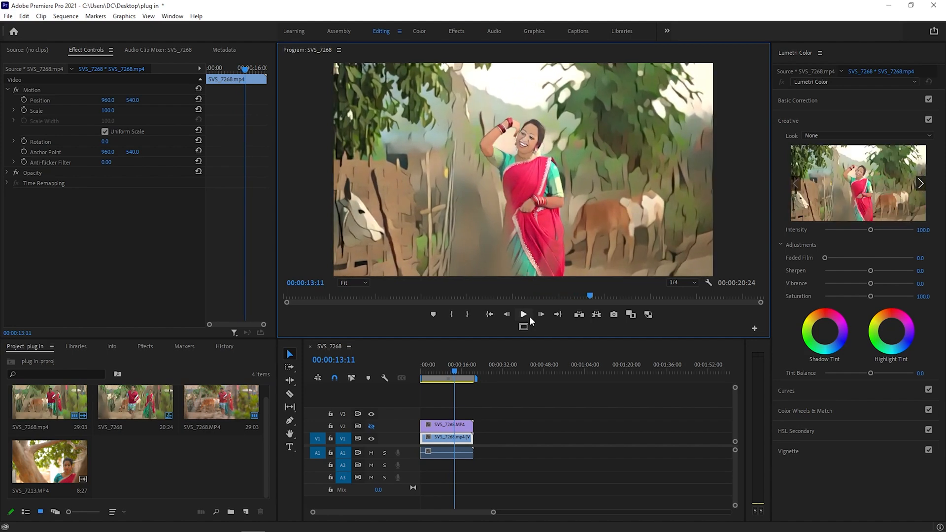
left_click(524, 318)
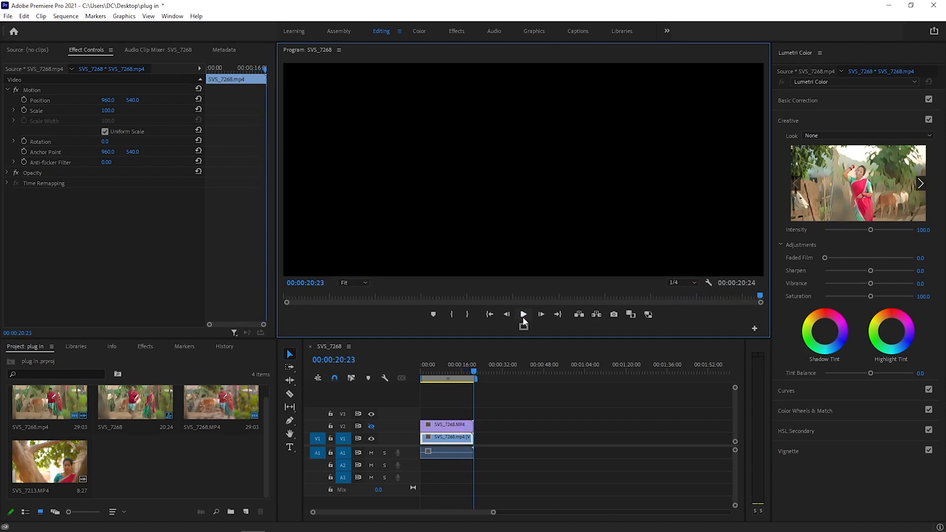
left_click_drag(454, 373, 449, 373)
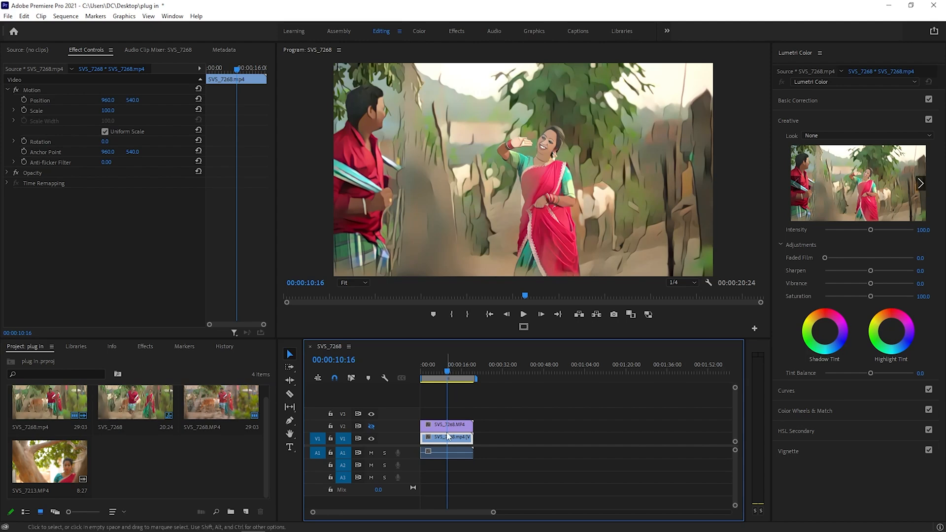
- Review the SVS_7213.MP4 footage and place only its video on track V1, beyond the existing clips
left_click(52, 466)
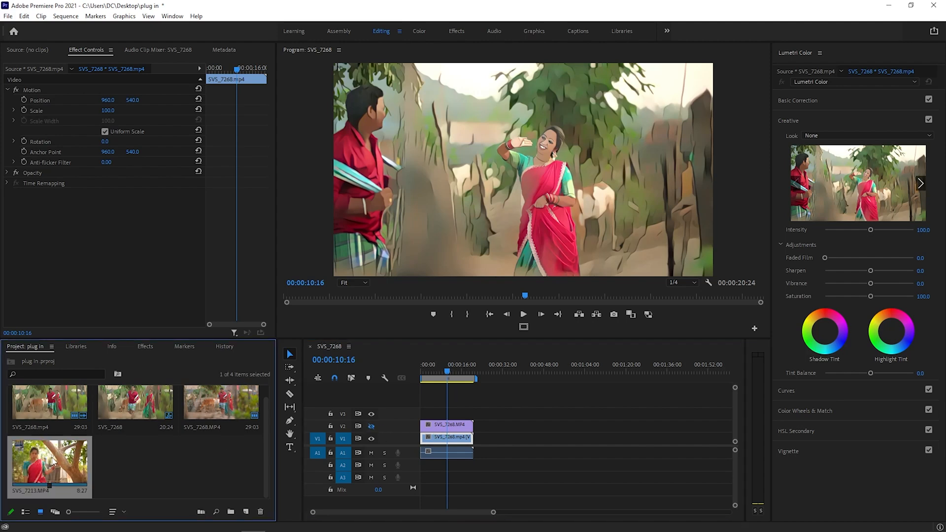
double_click(52, 464)
left_click_drag(139, 309, 207, 327)
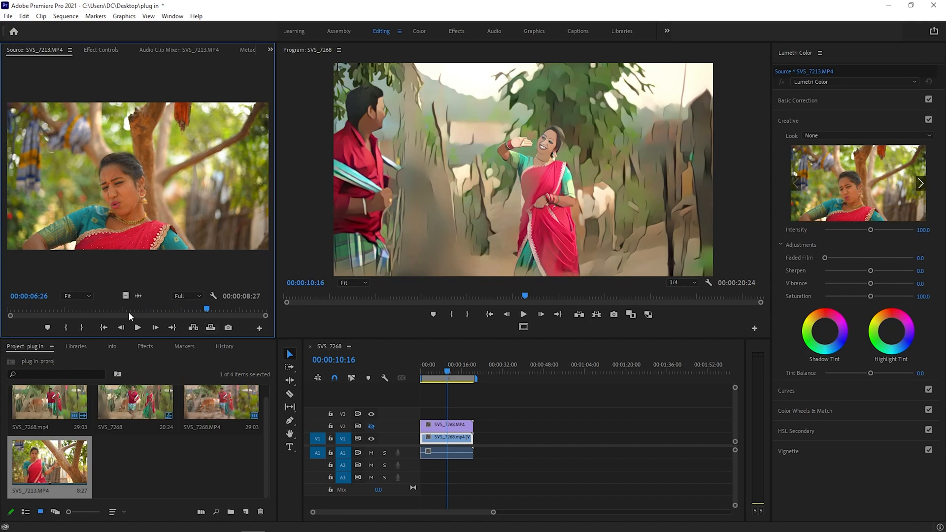
left_click_drag(126, 294, 511, 445)
- Bring the new SVS_7213.MP4 clip into view in the sequence and set its Scale to 51
left_click(518, 364)
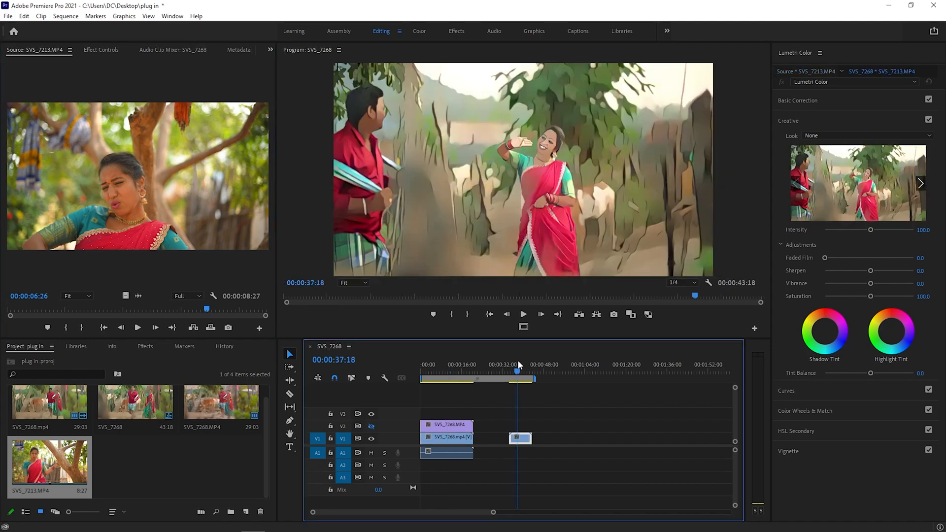
left_click(100, 49)
mouse_move(108, 110)
left_mouse_down()
mouse_move(70, 110)
mouse_move(121, 121)
left_mouse_up()
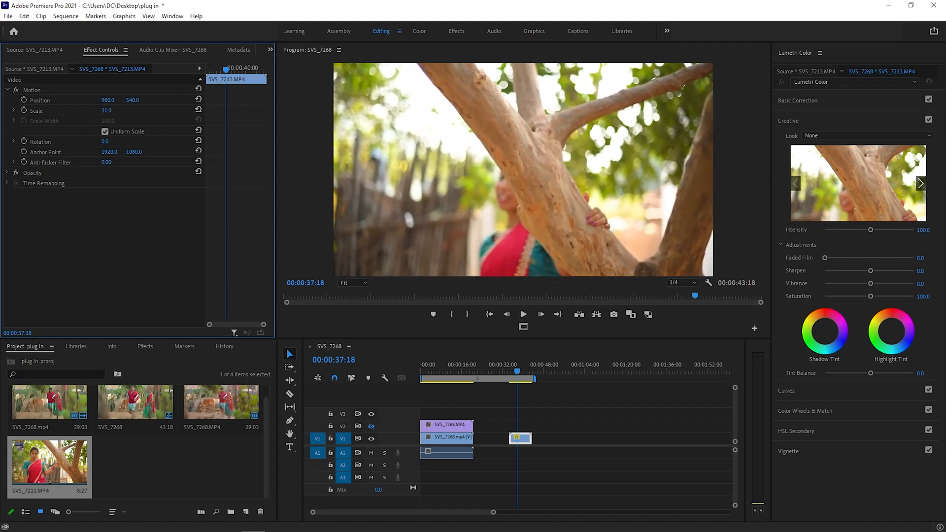
- Find the StyleX video effect by searching for "style", apply it to the SVS_7213.MP4 clip and preview the styled footage
left_click(146, 346)
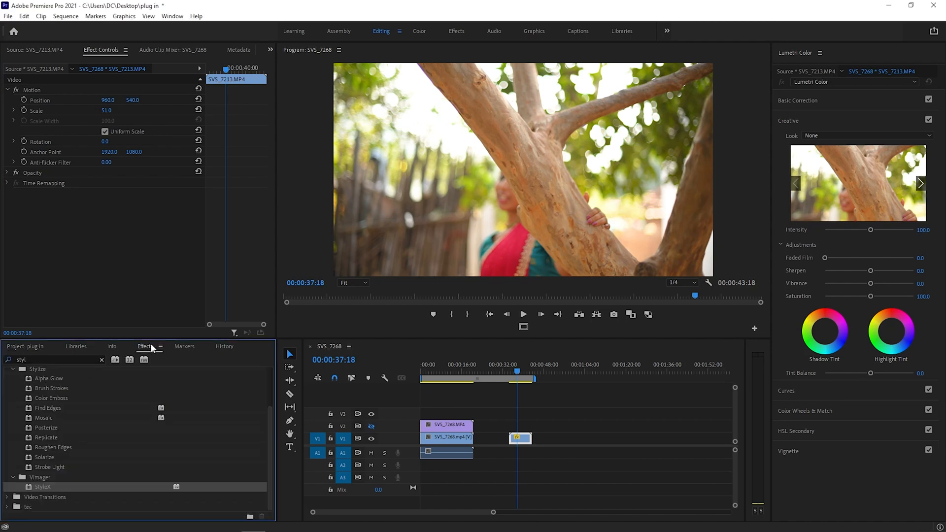
left_click(102, 360)
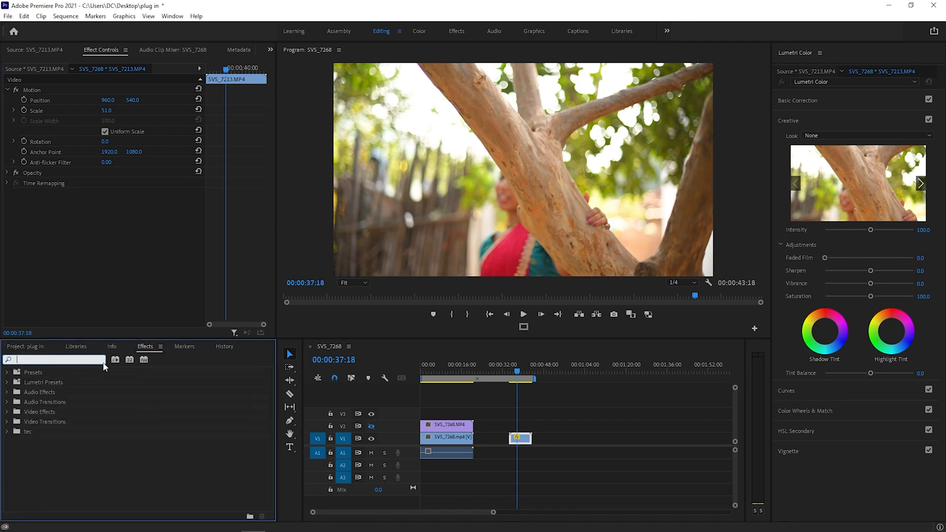
type("style")
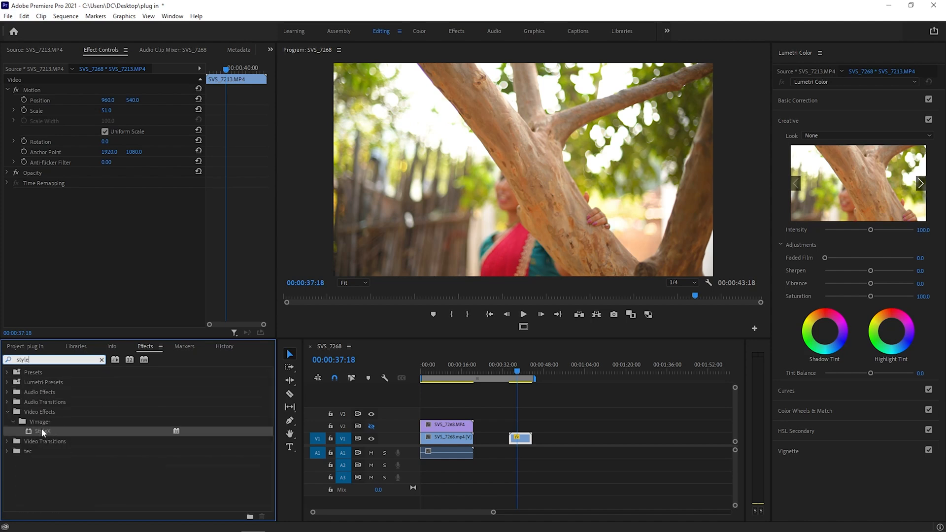
left_click_drag(43, 432, 523, 440)
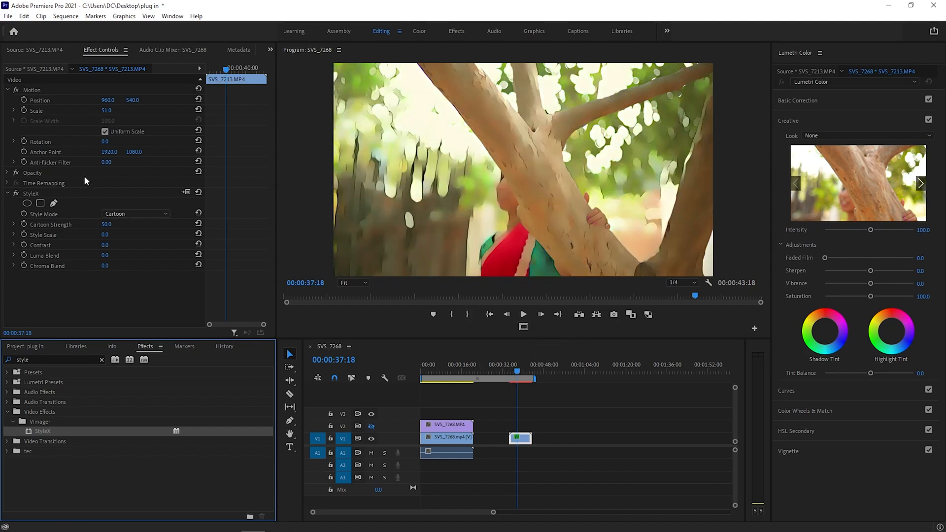
left_click(528, 316)
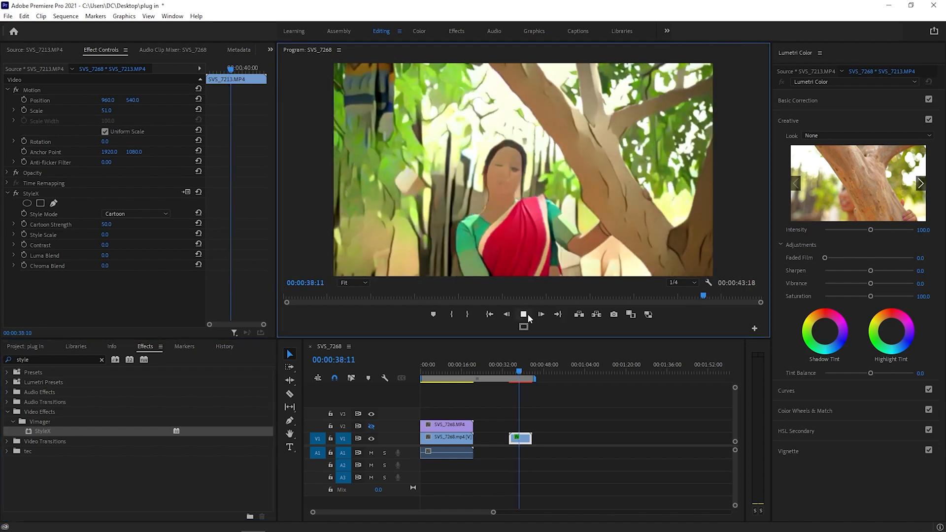
left_click(528, 314)
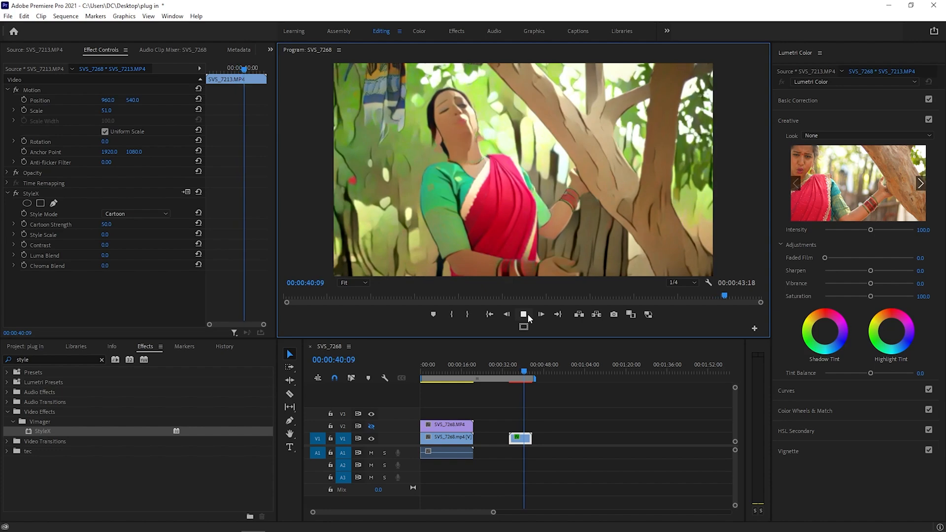
left_click(528, 314)
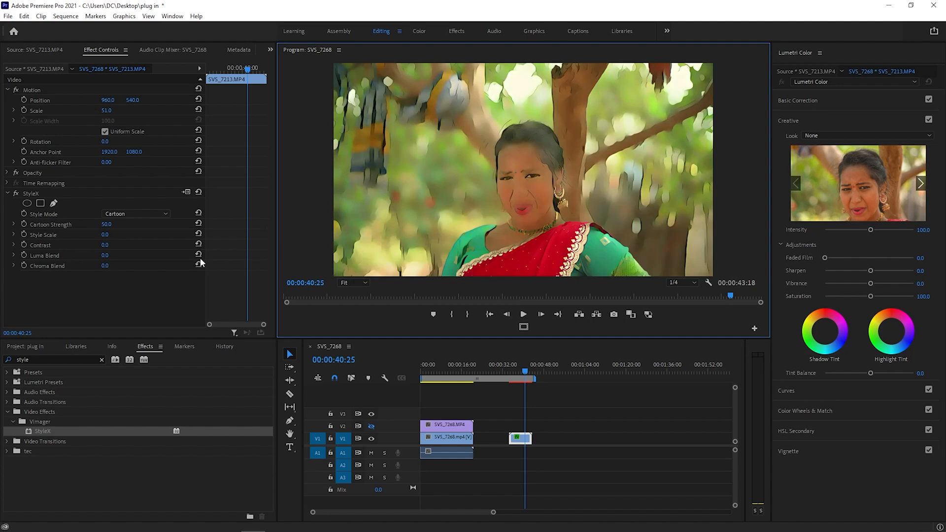
- Choose Cartoon as the StyleX Style Mode and set Cartoon Strength to 31.3
left_click(146, 214)
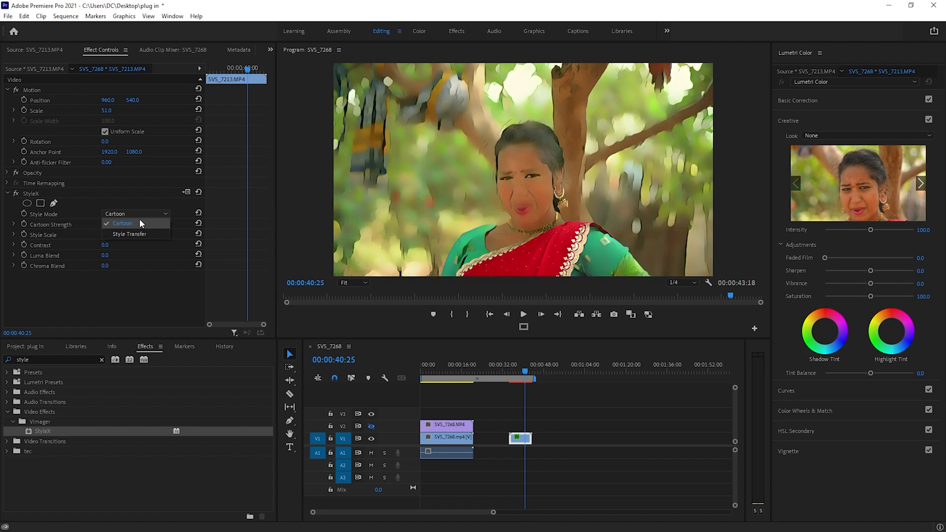
left_click(140, 223)
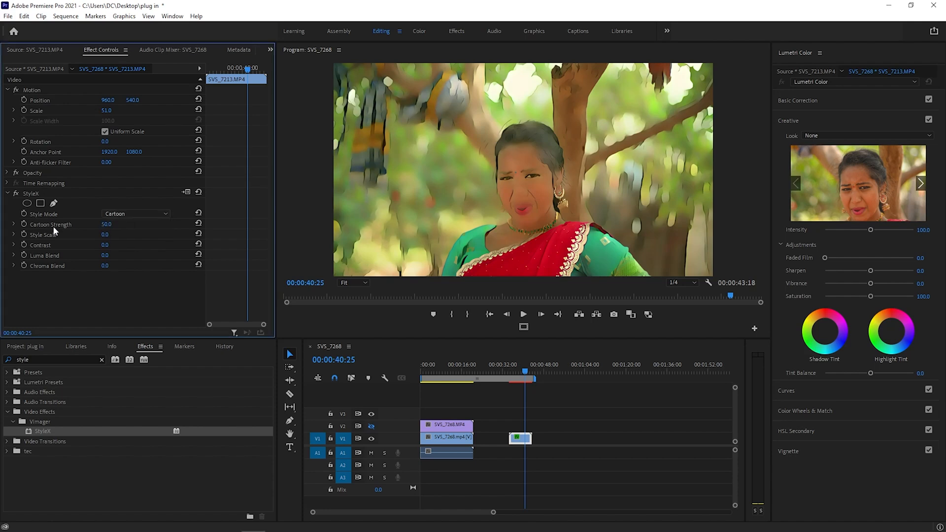
left_click(14, 224)
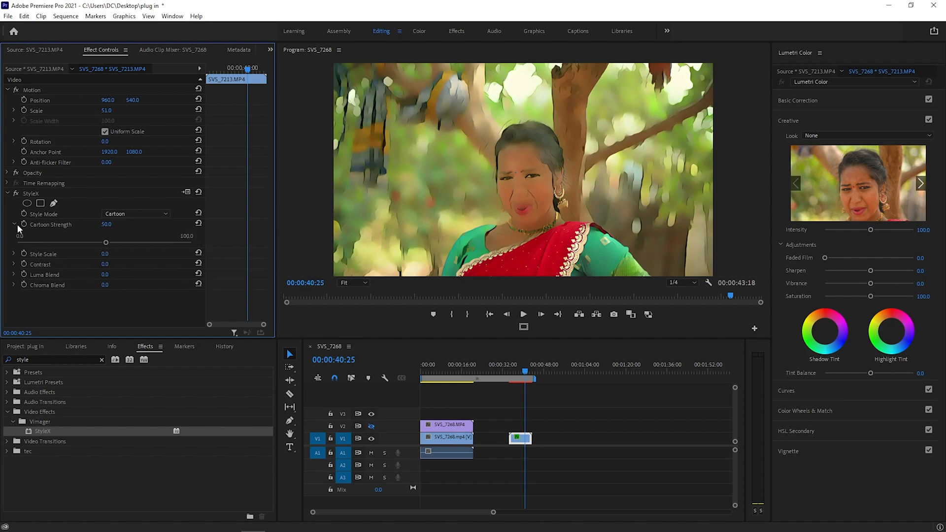
left_click(81, 243)
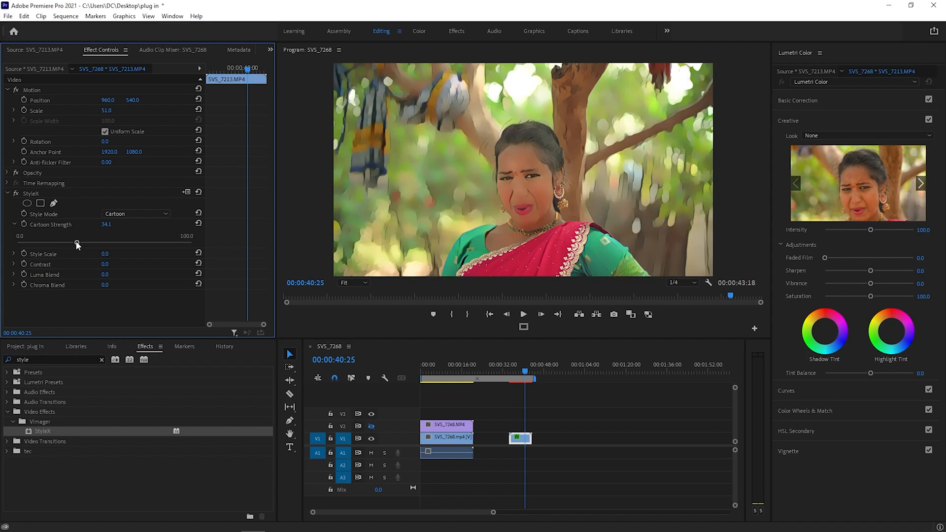
left_click_drag(75, 241, 72, 242)
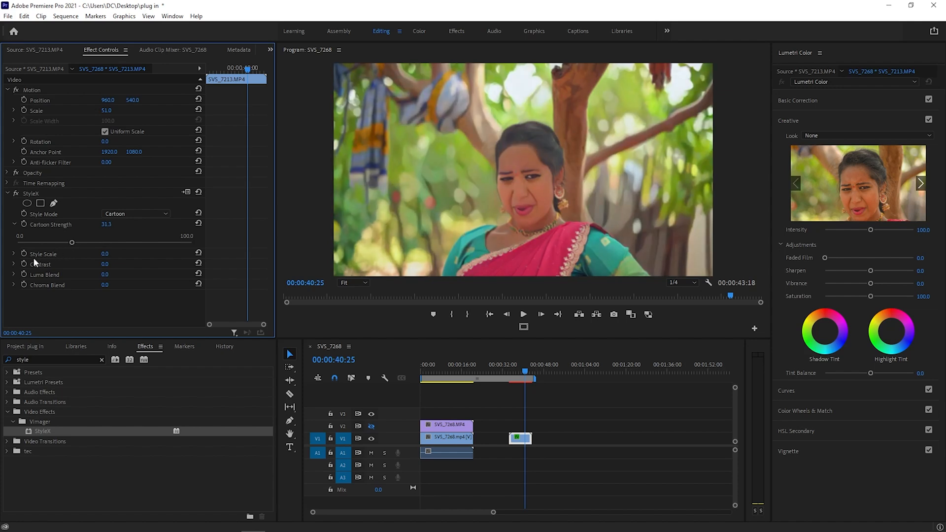
- Set the StyleX Contrast to 28.7 and Cartoon Strength to 35.5, and return to the start of the SVS_7213.MP4 clip
left_click(14, 253)
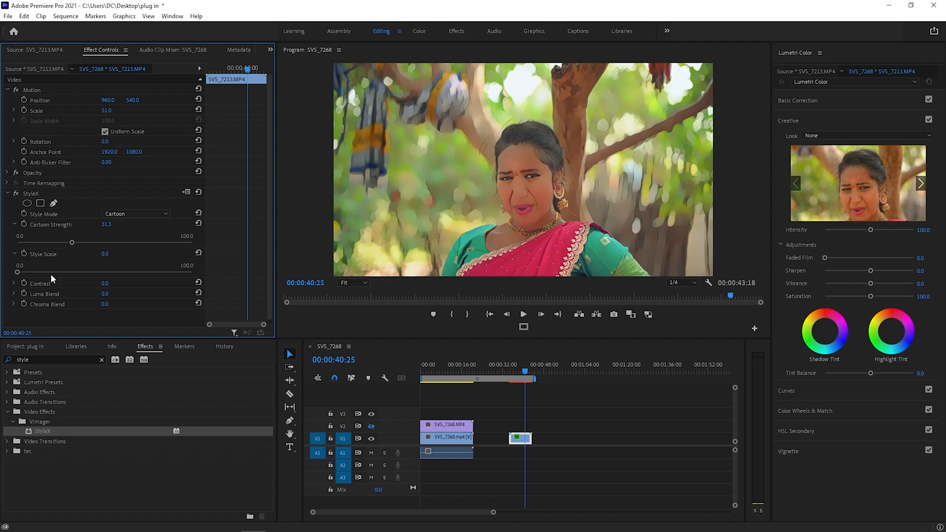
left_click(14, 284)
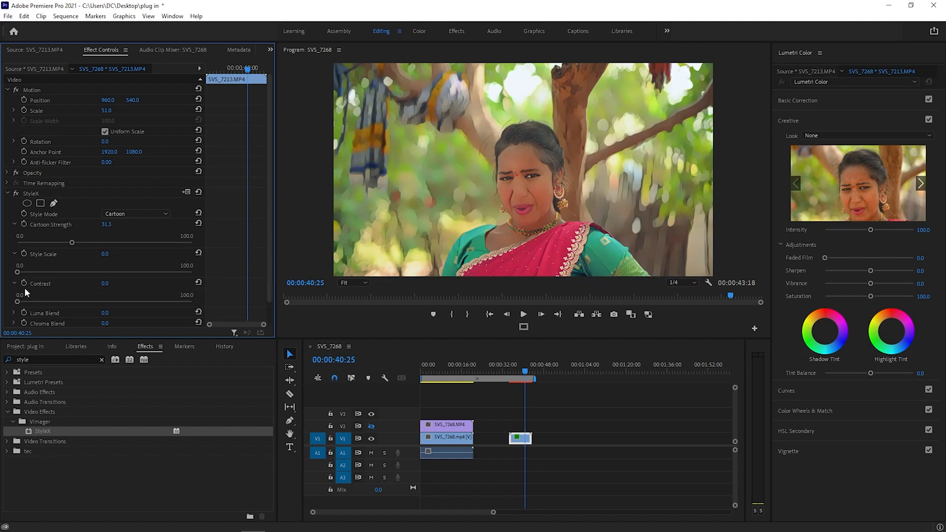
left_click(38, 301)
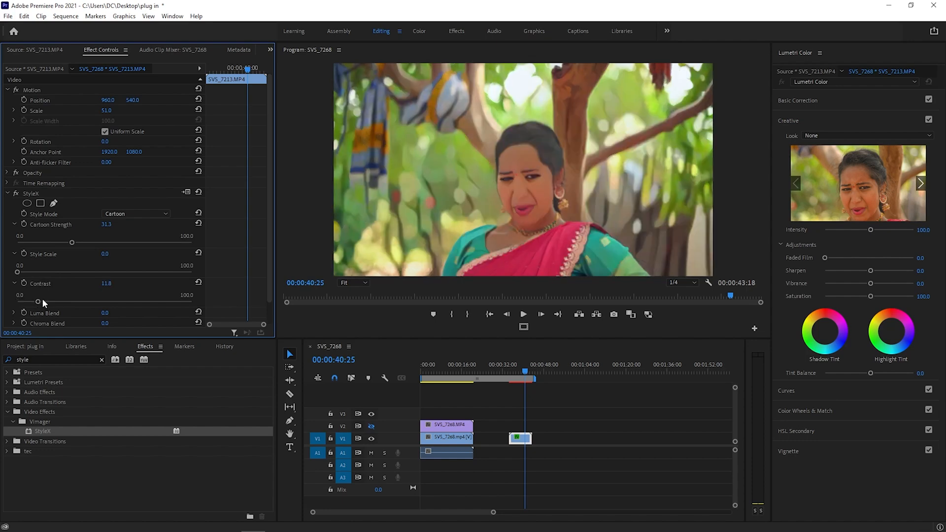
left_click(47, 301)
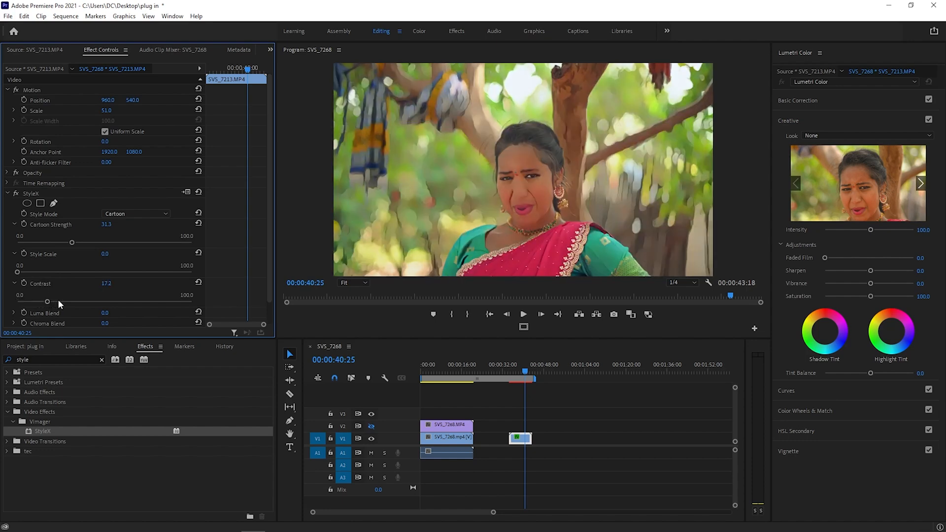
left_click(67, 301)
left_click(79, 242)
left_click(510, 372)
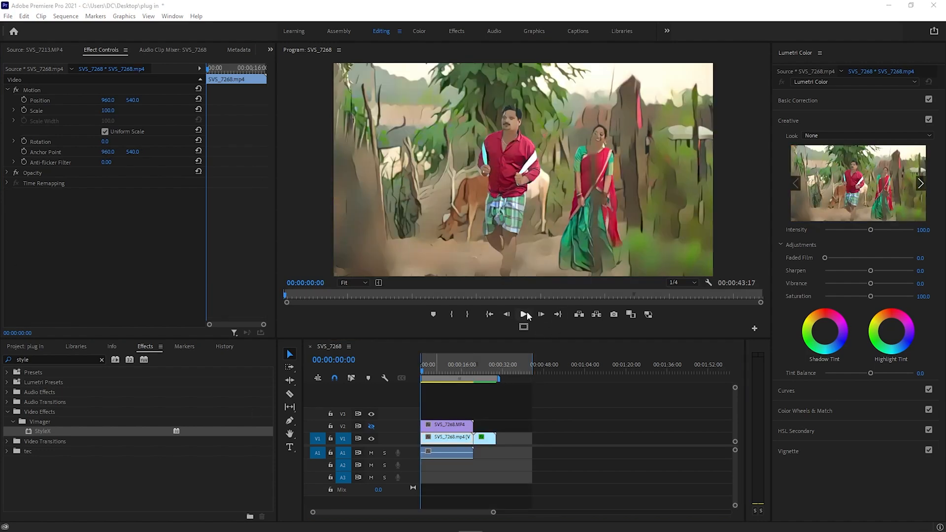
- Review the joined sequence, comparing the opening with the original on track V2 and checking the transition into the styled SVS_7213.MP4 clip
left_click(527, 312)
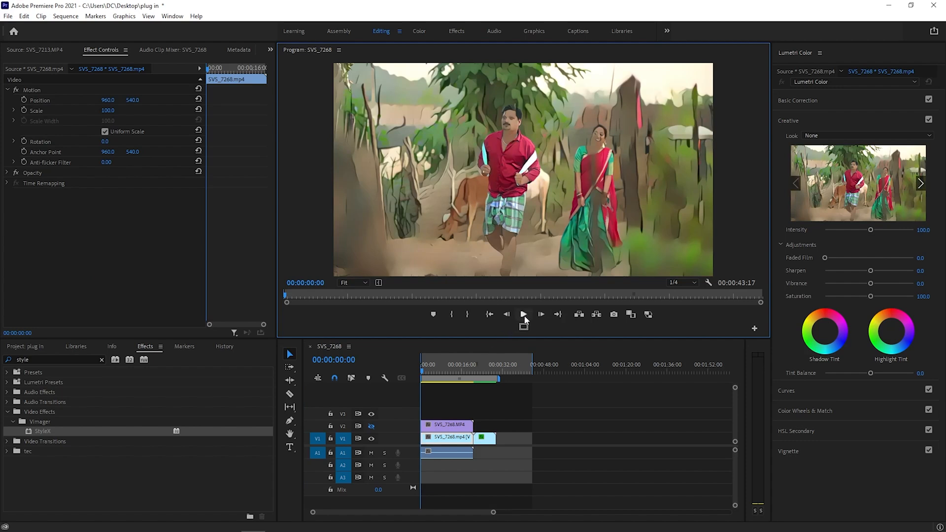
left_click(372, 426)
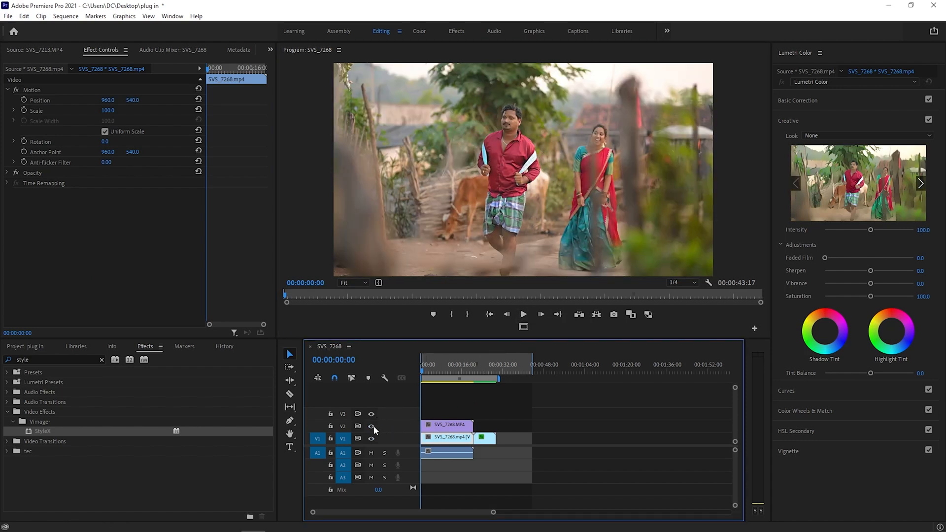
left_click(372, 426)
left_click(523, 315)
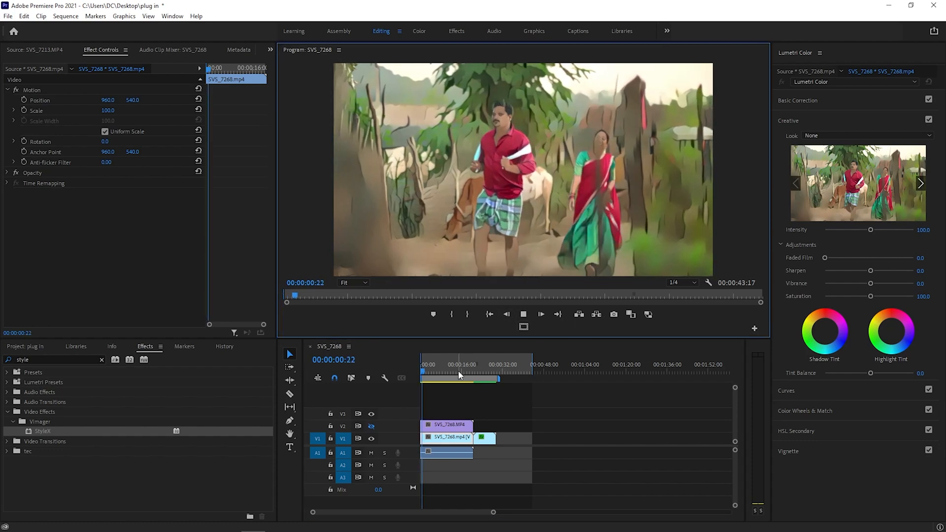
left_click_drag(460, 375, 473, 374)
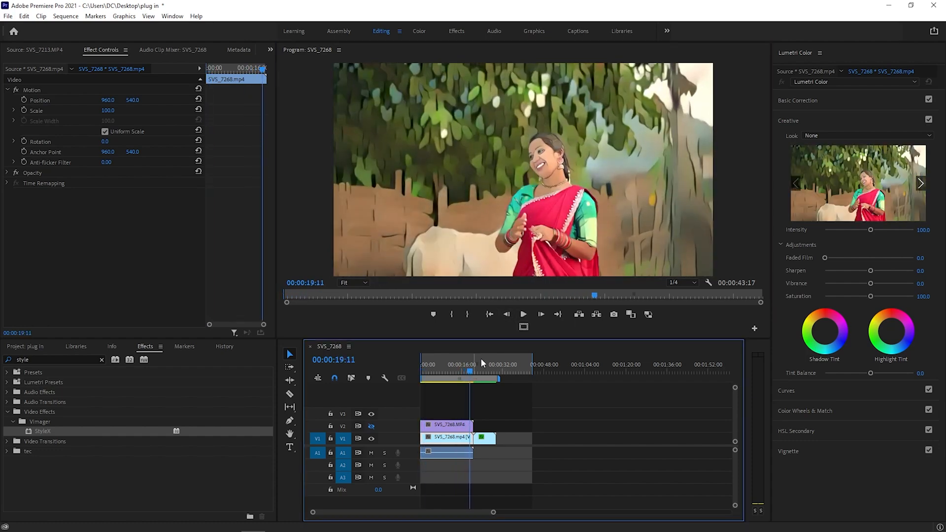
left_click(525, 318)
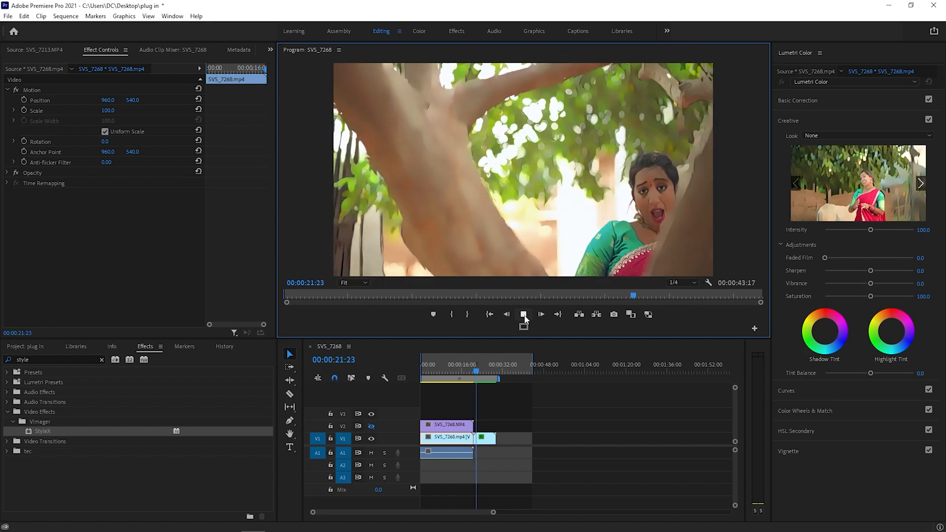
left_click(489, 373)
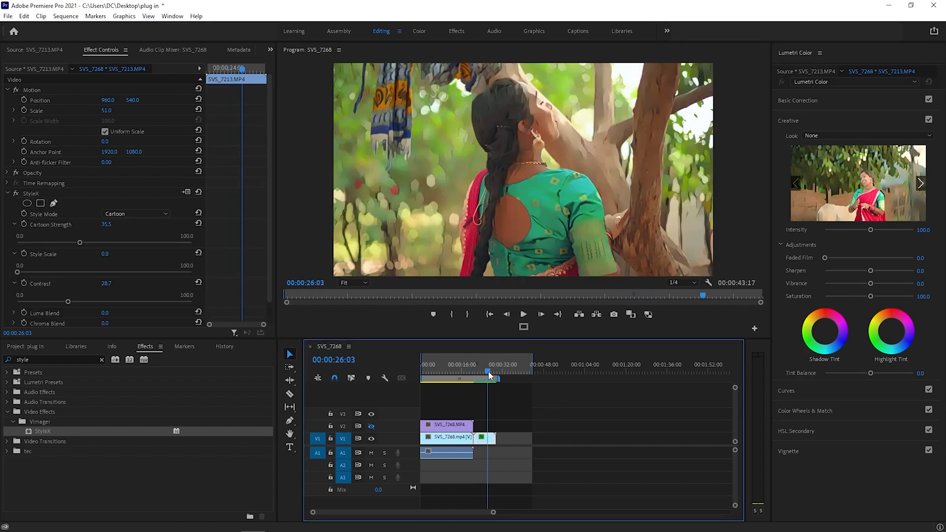
- Move the sequence's Out point to about 32 seconds, just past the last clip, and open its export settings with H.264 as the format
left_click_drag(531, 368, 504, 373)
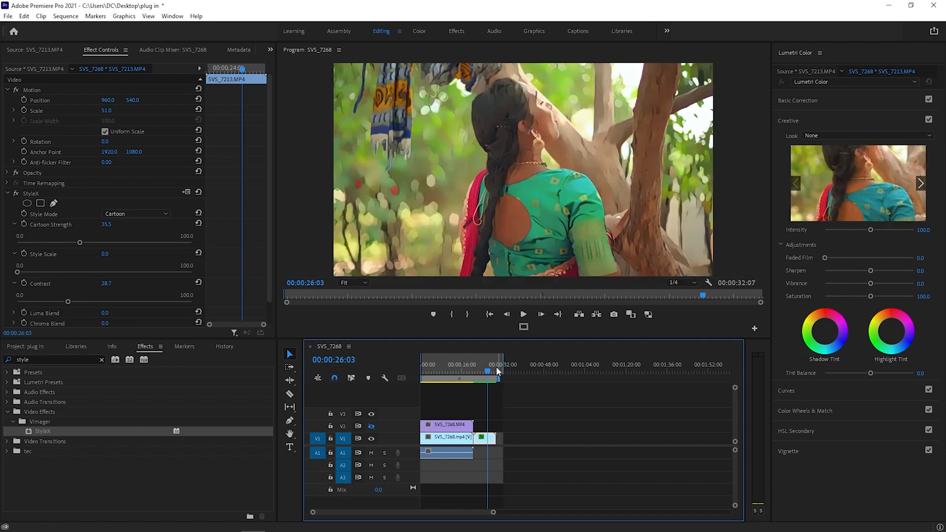
key("ctrl+m")
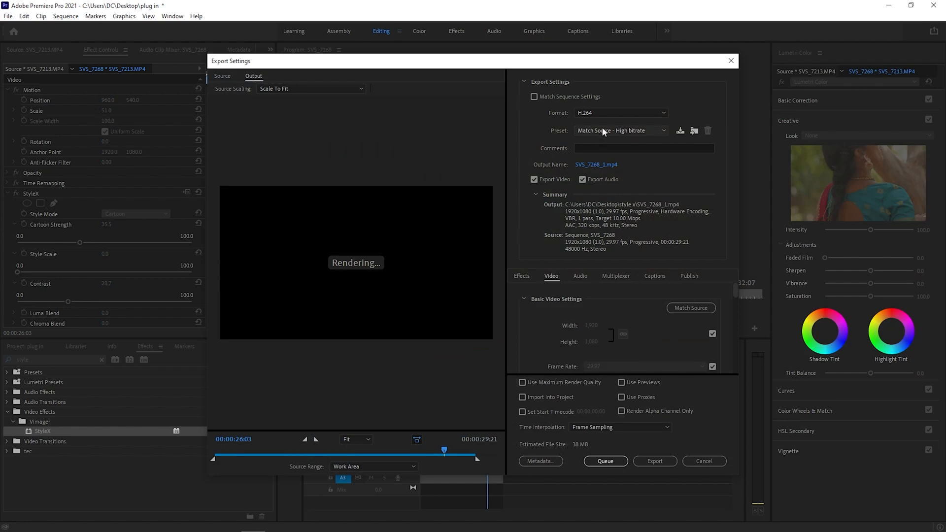
left_click(606, 116)
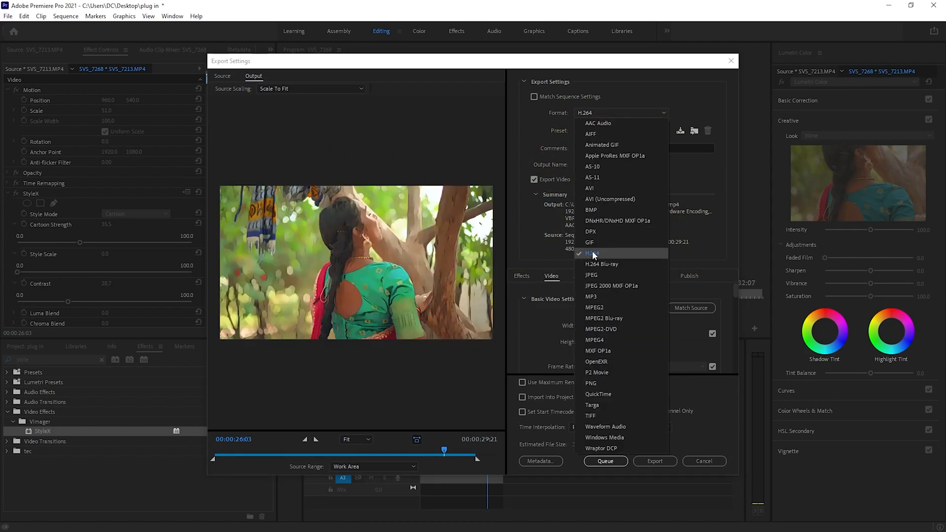
left_click(594, 253)
- Review the H.264 export presets, including Match Source - High bitrate, and choose High Quality 2160p 4K
left_click(600, 129)
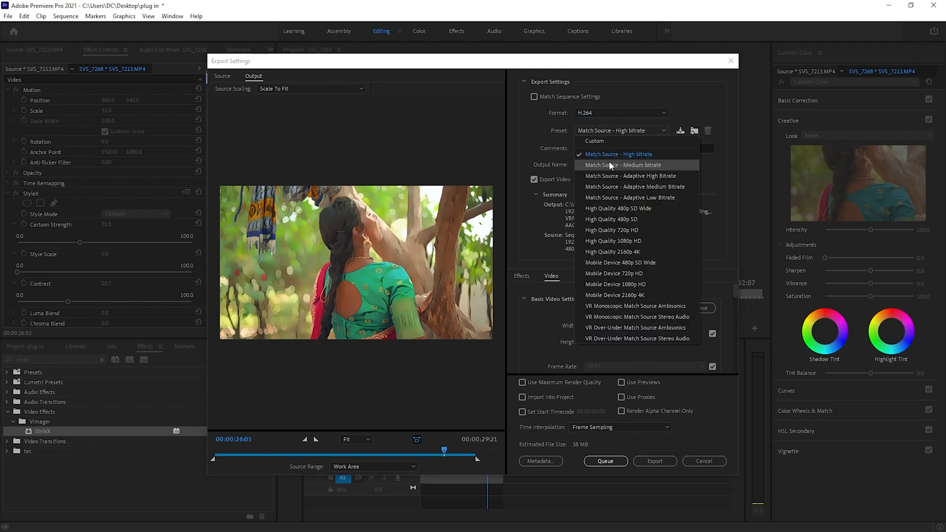
left_click(605, 156)
left_click(605, 129)
left_click(605, 129)
left_click(605, 129)
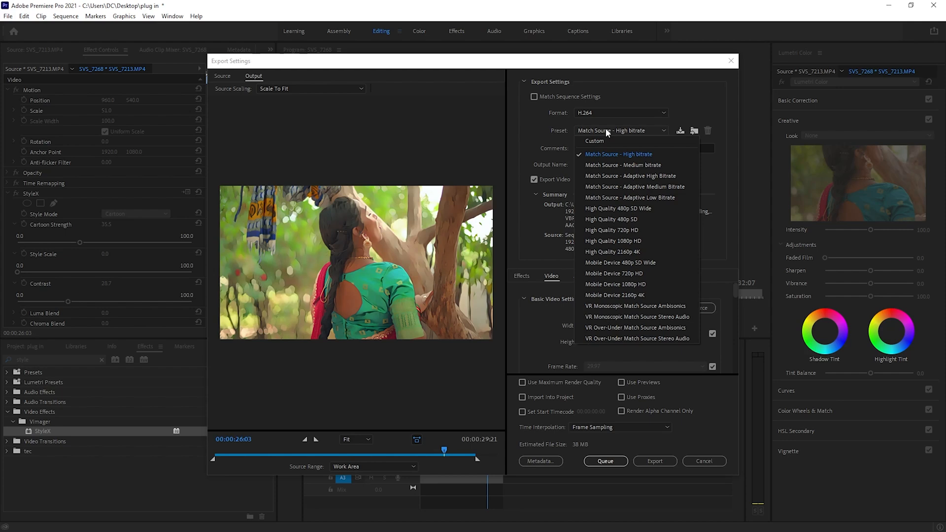
left_click(629, 254)
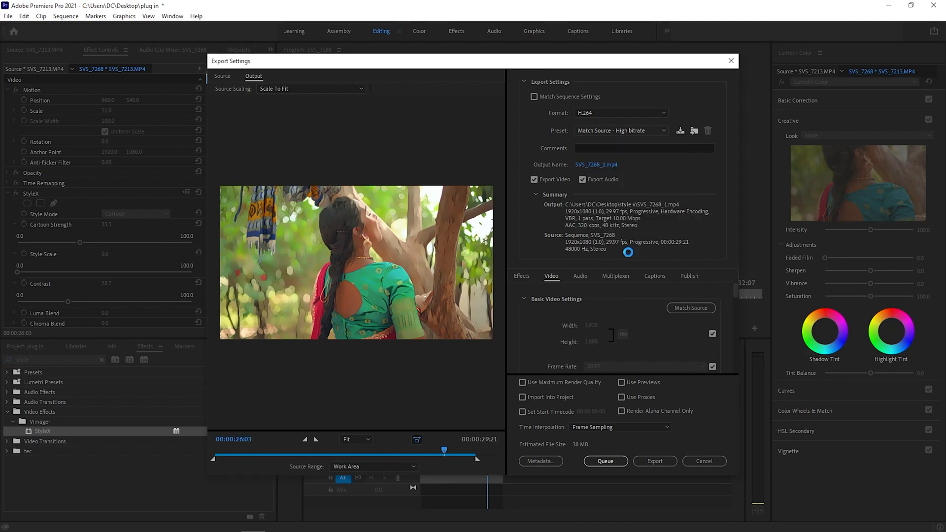